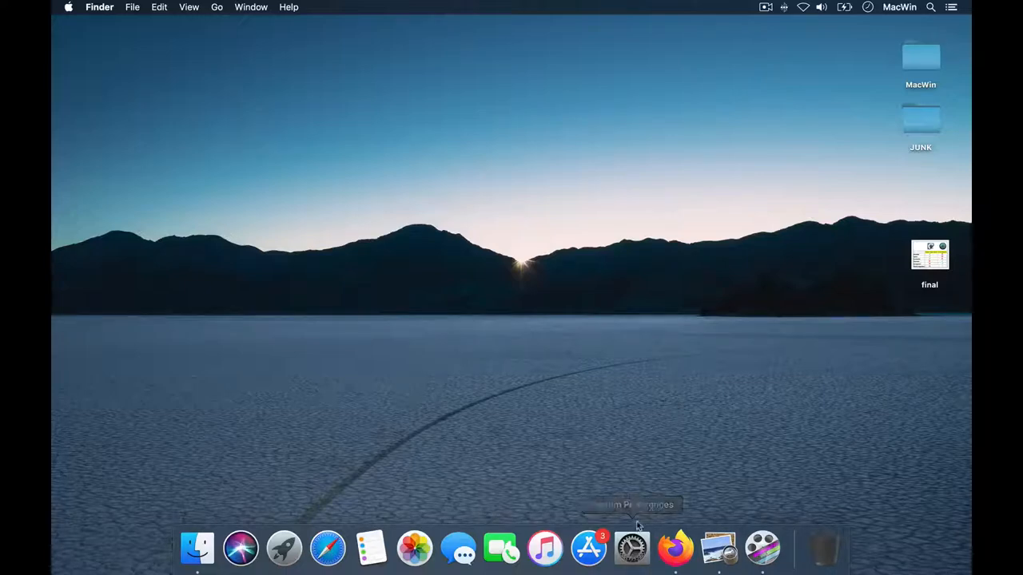
Reach the Time Machine settings in System Preferences and back out of the backup disk chooser
{"action": "left_click", "coordinate": [634, 557]}
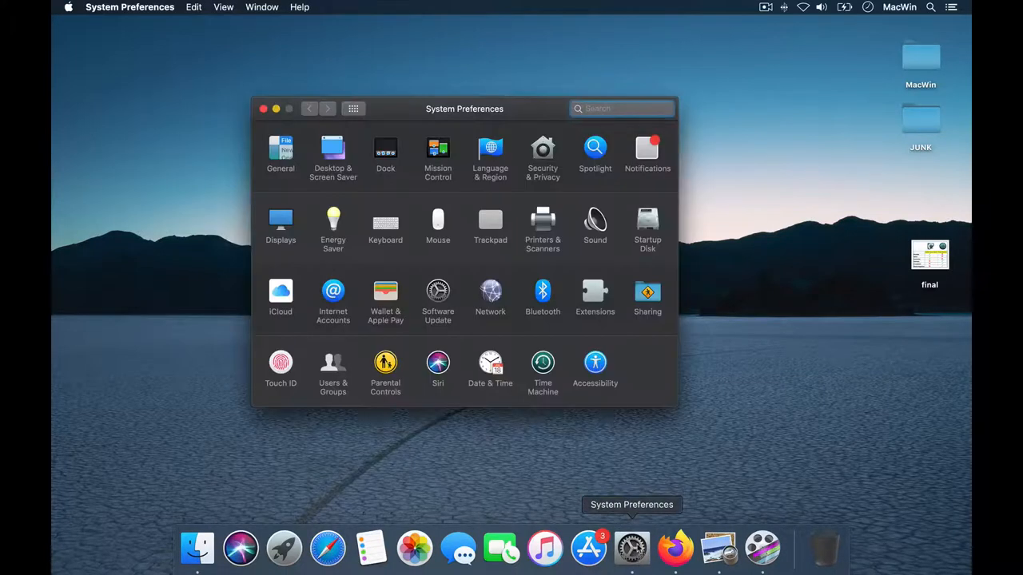
{"action": "left_click", "coordinate": [545, 369]}
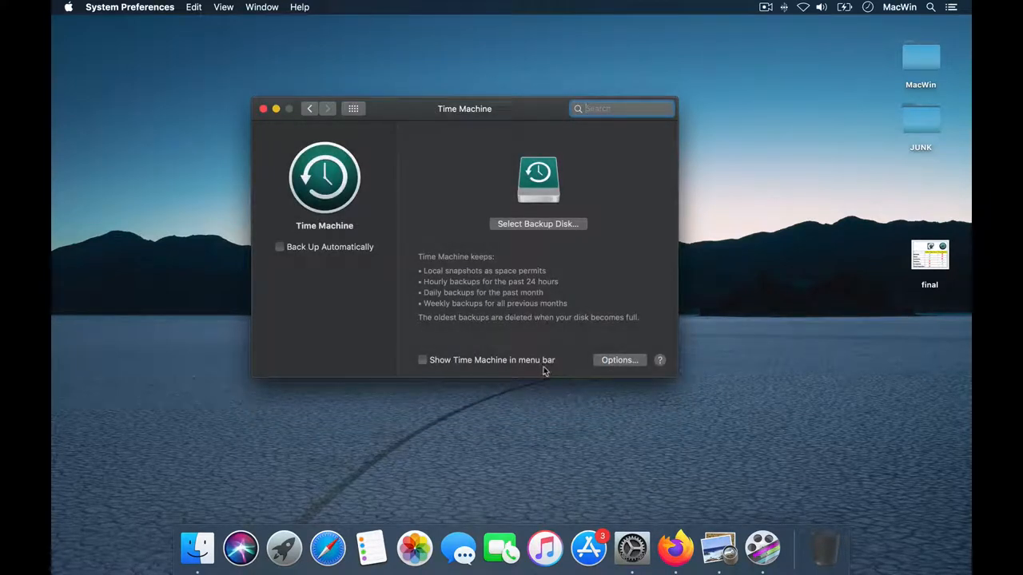
{"action": "left_click", "coordinate": [280, 247]}
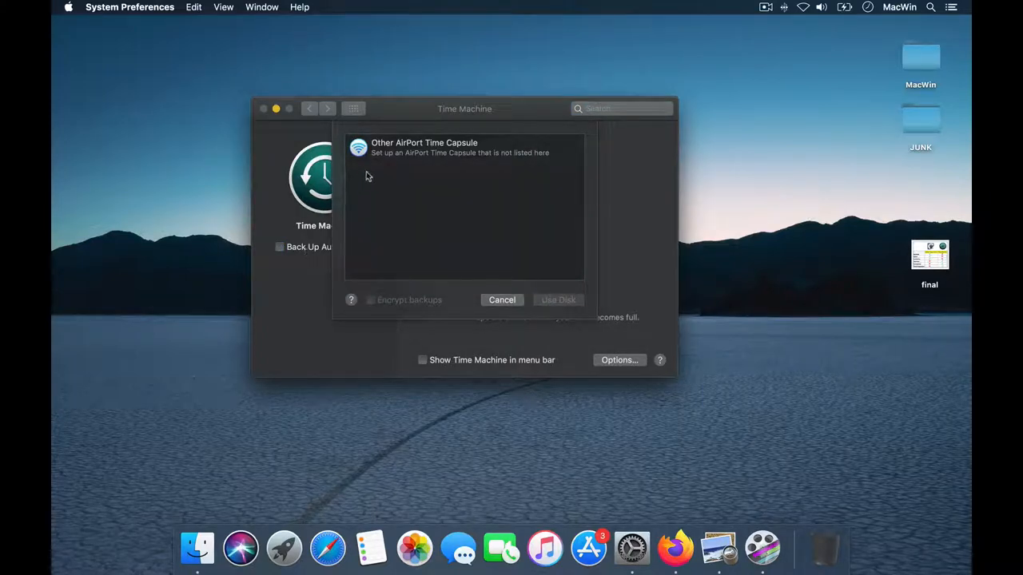
{"action": "left_click", "coordinate": [502, 300]}
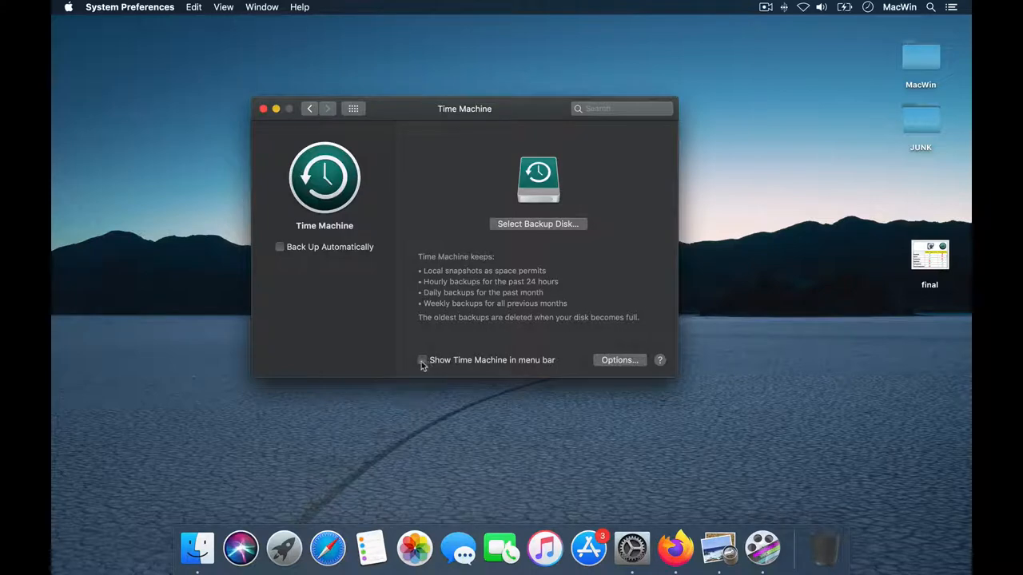
Show Time Machine in the menu bar and check its menu there
{"action": "left_click", "coordinate": [422, 360]}
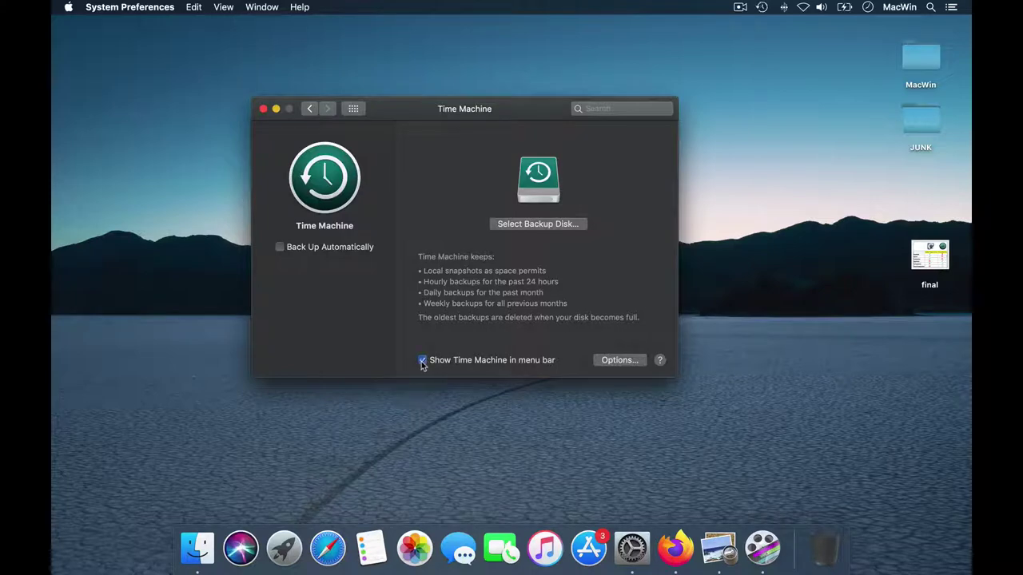
{"action": "left_click", "coordinate": [764, 7]}
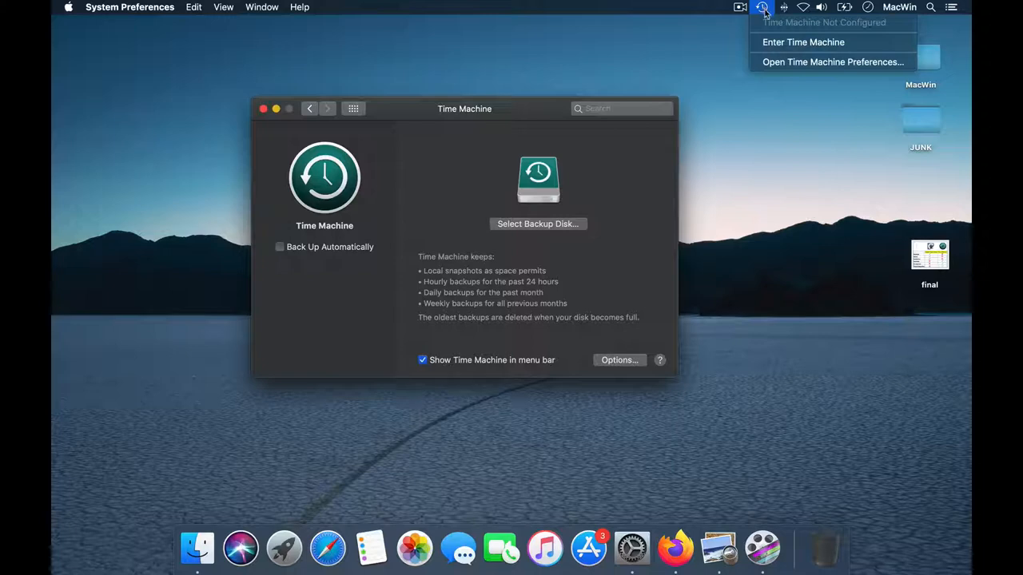
{"action": "left_click", "coordinate": [619, 361]}
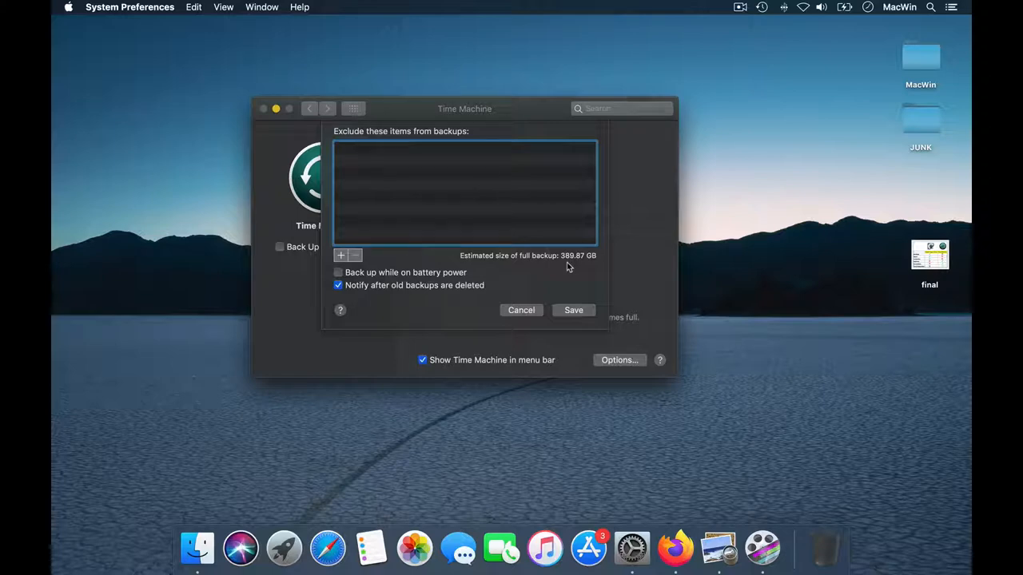
{"action": "left_click", "coordinate": [530, 313]}
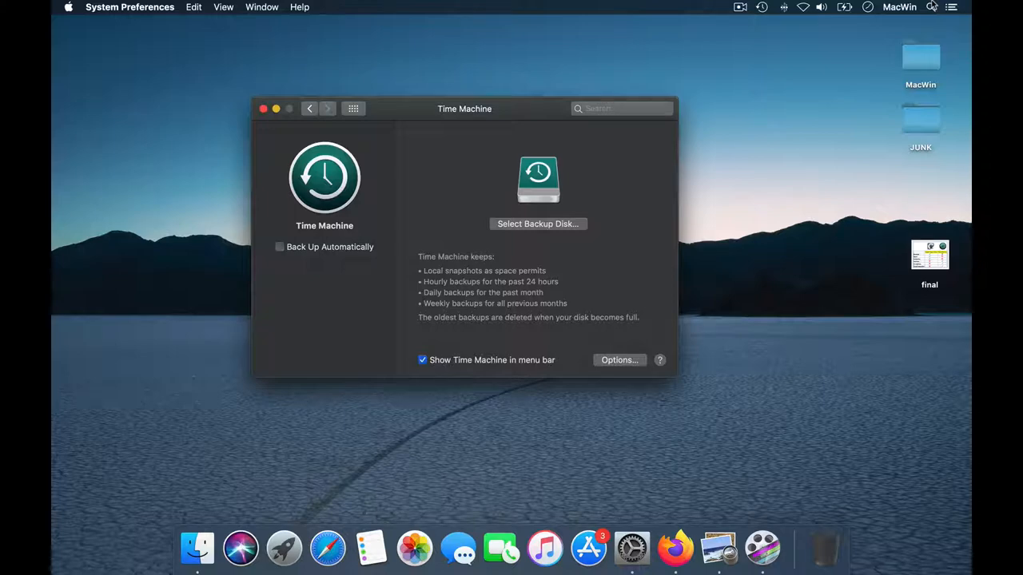
Launch Carbon Copy Cloner from a Spotlight search for 'carbon'
{"action": "left_click", "coordinate": [932, 7]}
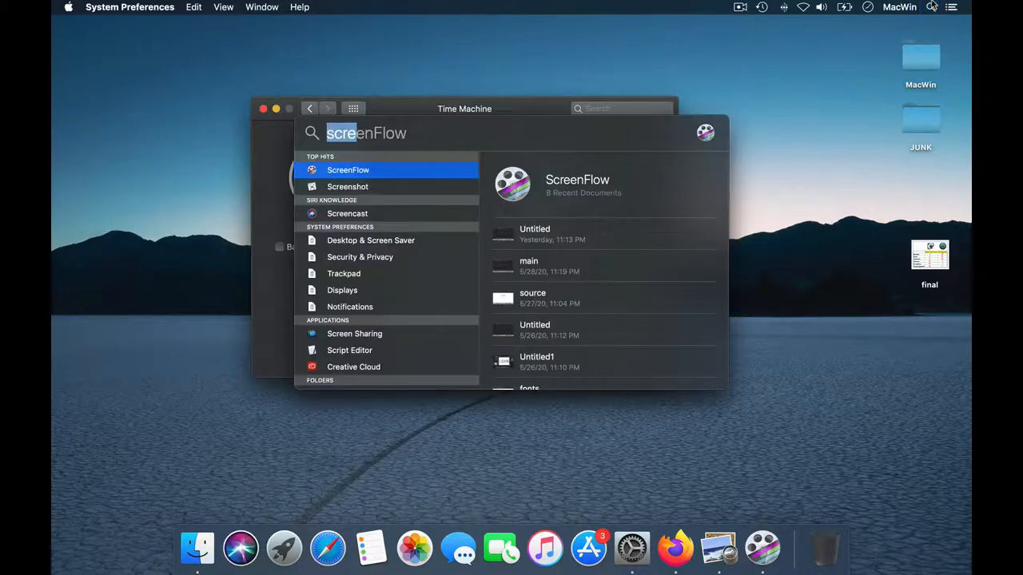
{"action": "type", "text": "ca"}
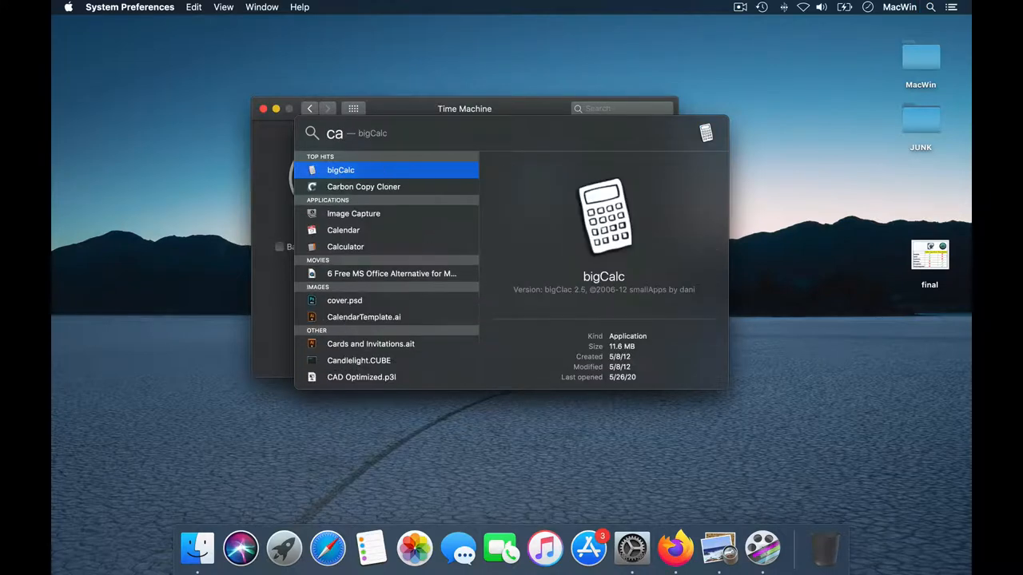
{"action": "type", "text": "rbon"}
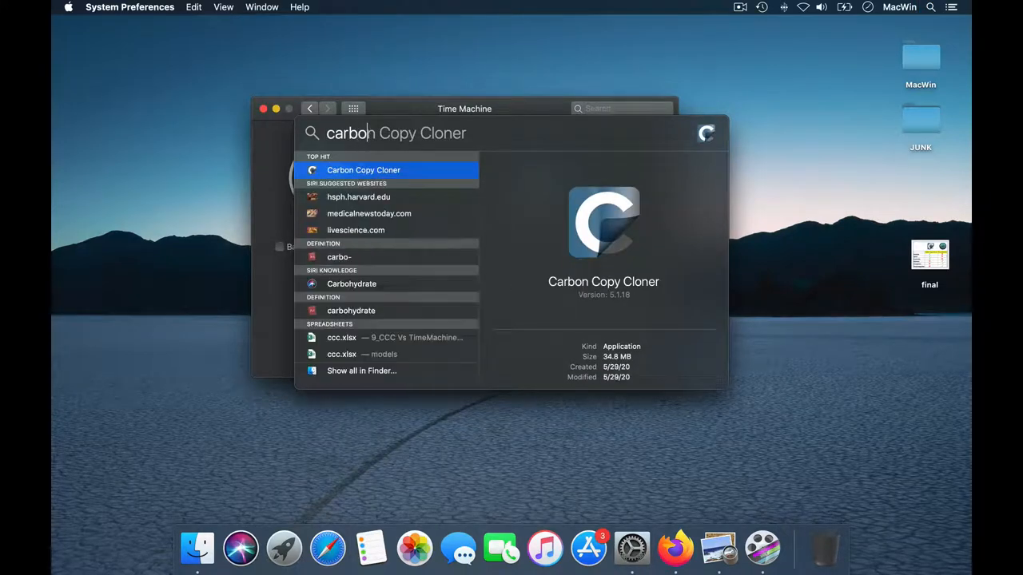
{"action": "key", "text": "Return"}
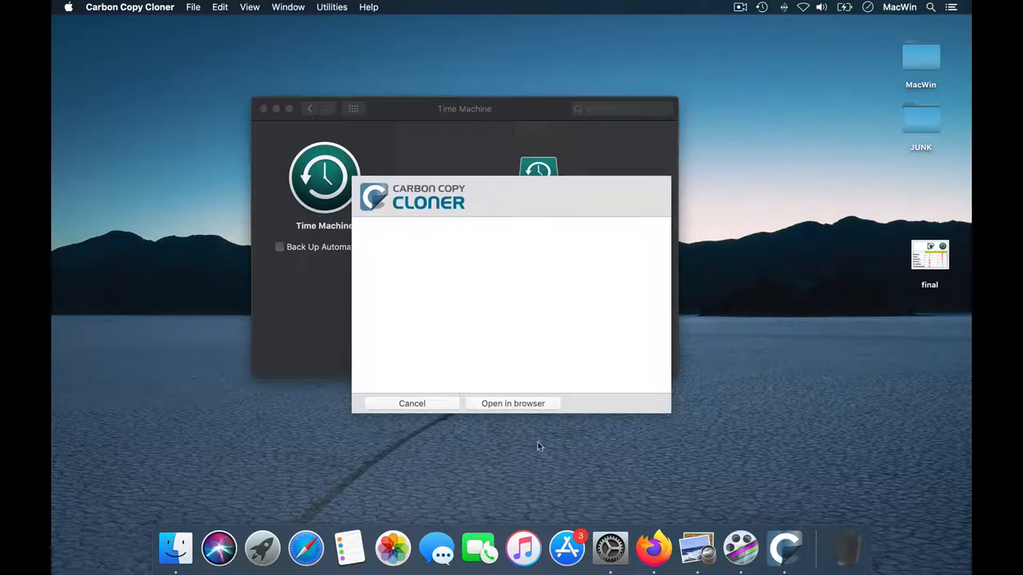
Switch to Firefox and run a Google search for 'bombich'
{"action": "left_click", "coordinate": [653, 548]}
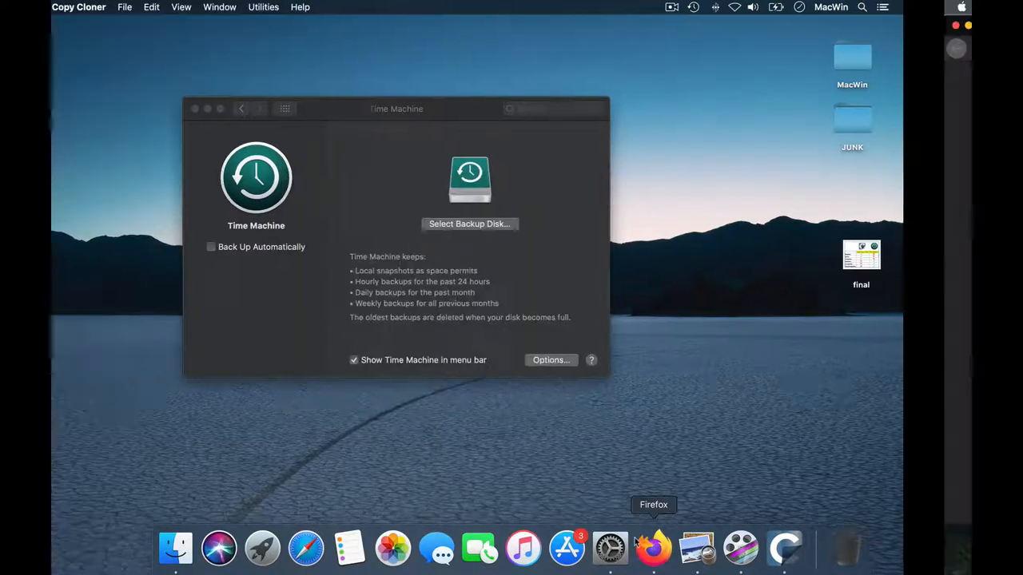
{"action": "left_click", "coordinate": [318, 49]}
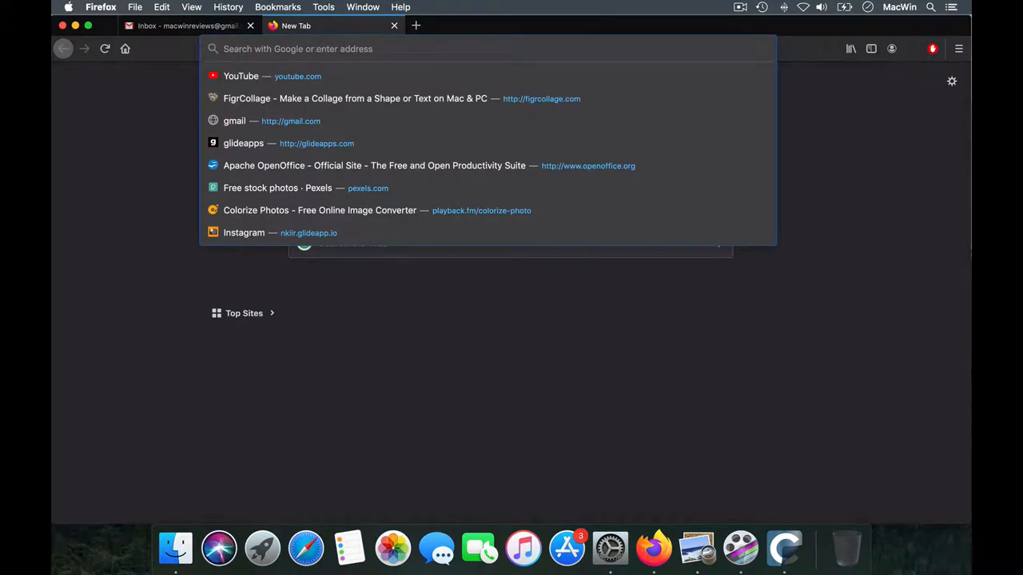
{"action": "type", "text": "bombich"}
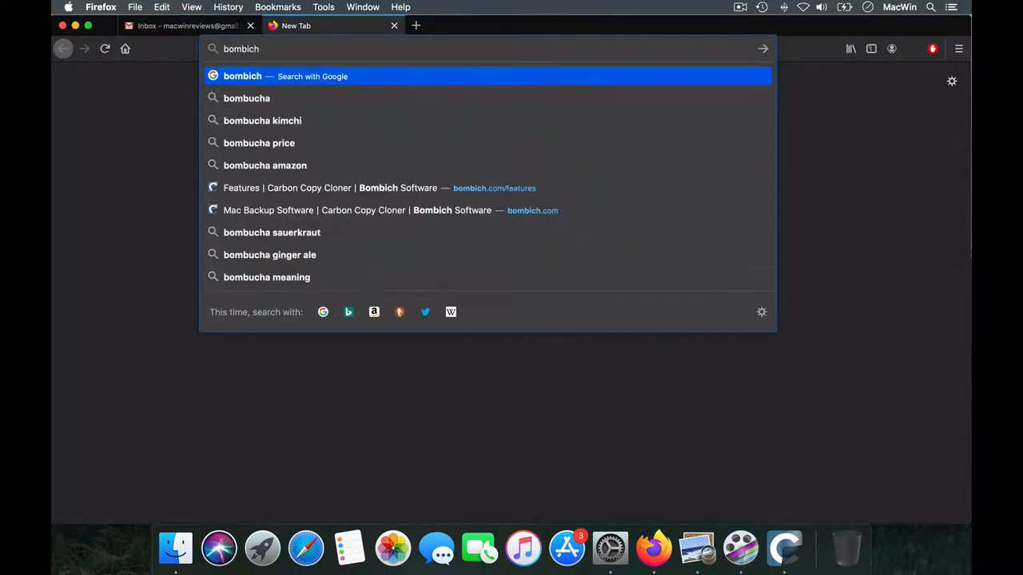
{"action": "left_click", "coordinate": [264, 77]}
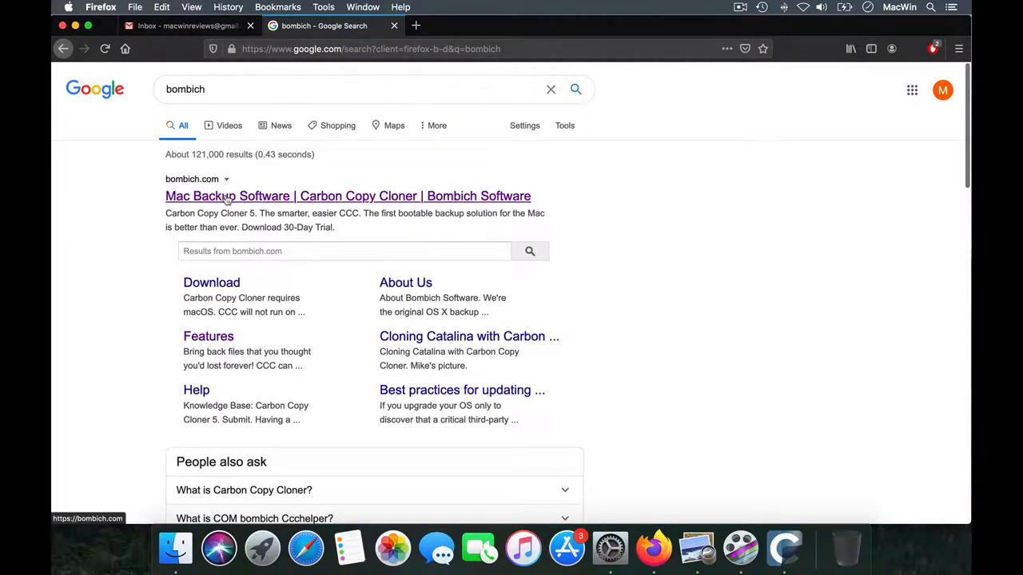
From bombich.com, download the Carbon Copy Cloner zip and save it into the JUNK folder
{"action": "left_click", "coordinate": [227, 197]}
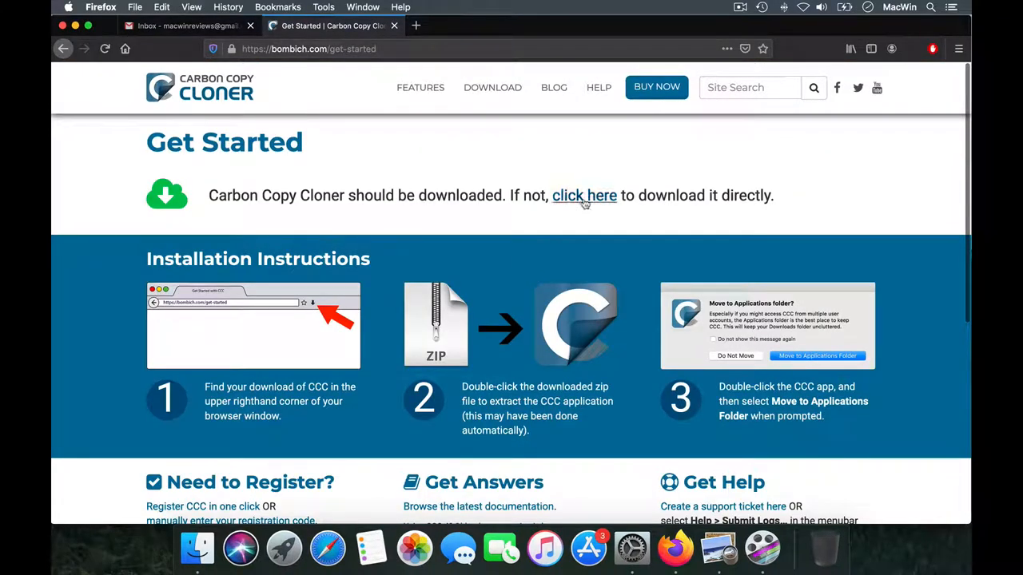
{"action": "left_click", "coordinate": [584, 200]}
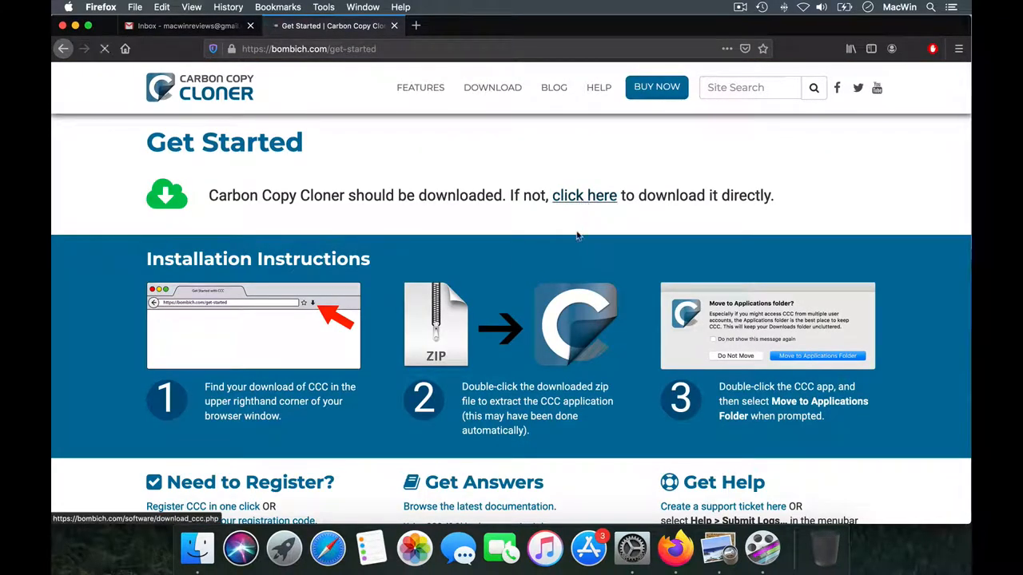
{"action": "left_click", "coordinate": [593, 349]}
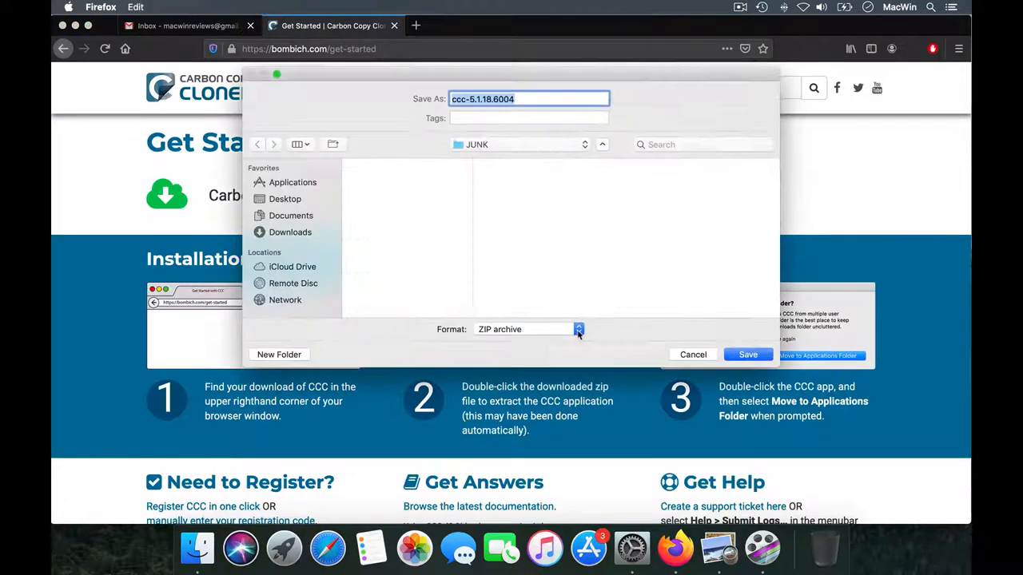
{"action": "left_click", "coordinate": [745, 354]}
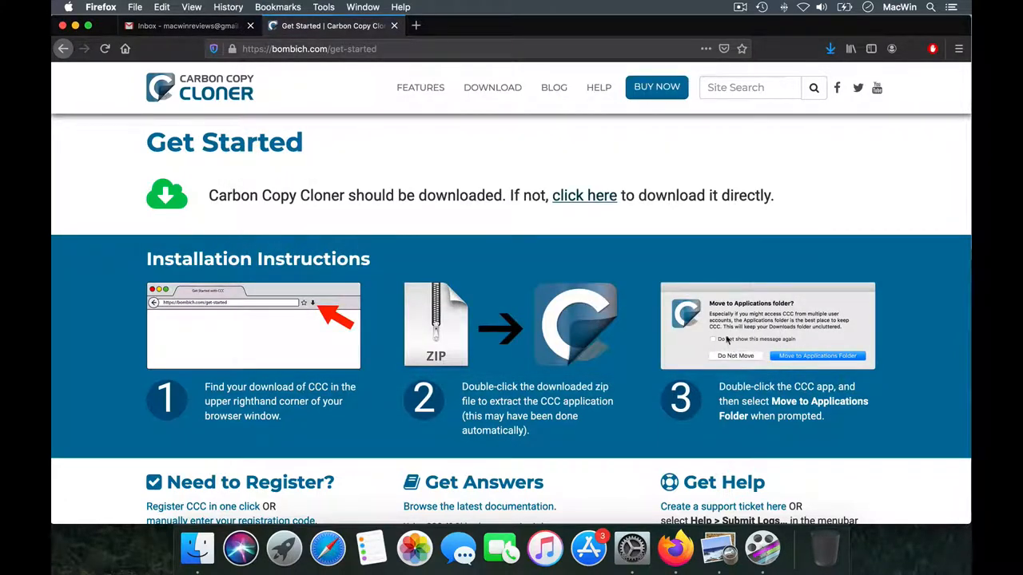
{"action": "left_click", "coordinate": [831, 49]}
Extract the zip and move Carbon Copy Cloner into Applications, replacing the old copy and authenticating
{"action": "left_click", "coordinate": [679, 80]}
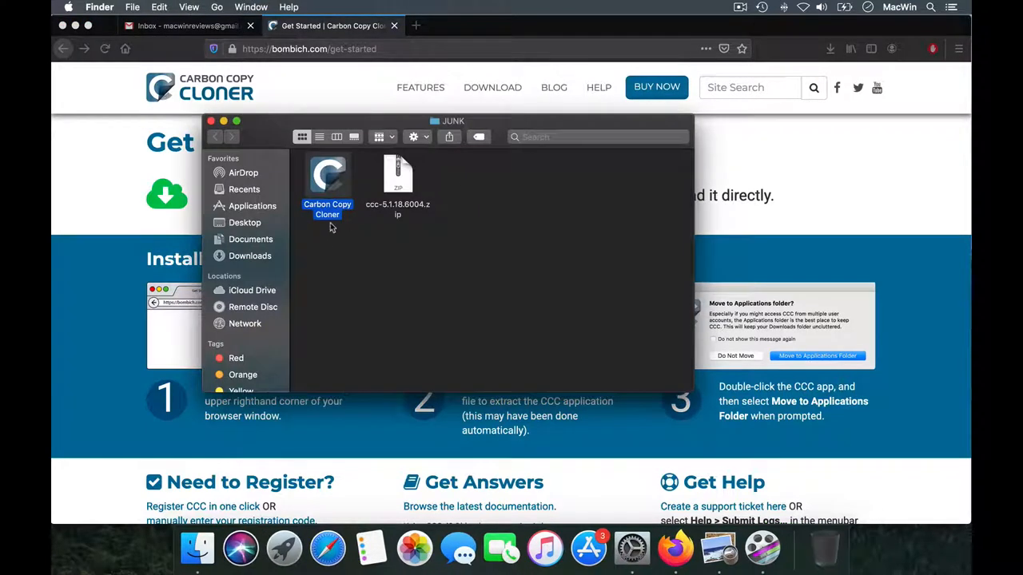
{"action": "mouse_move", "coordinate": [326, 184]}
{"action": "left_mouse_down"}
{"action": "mouse_move", "coordinate": [311, 203]}
{"action": "mouse_move", "coordinate": [252, 206]}
{"action": "left_mouse_up"}
{"action": "left_click", "coordinate": [602, 185]}
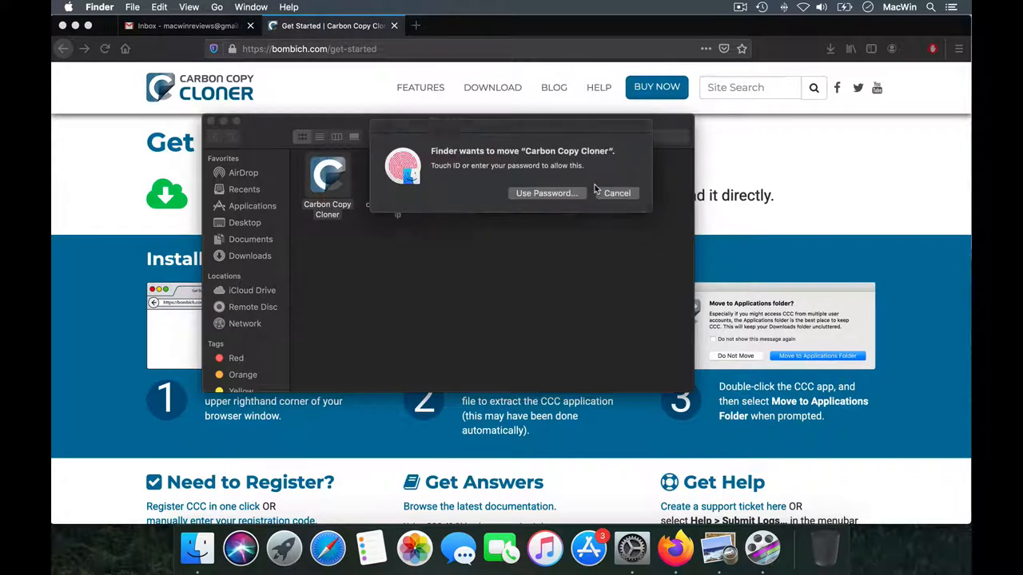
{"action": "left_click", "coordinate": [550, 195]}
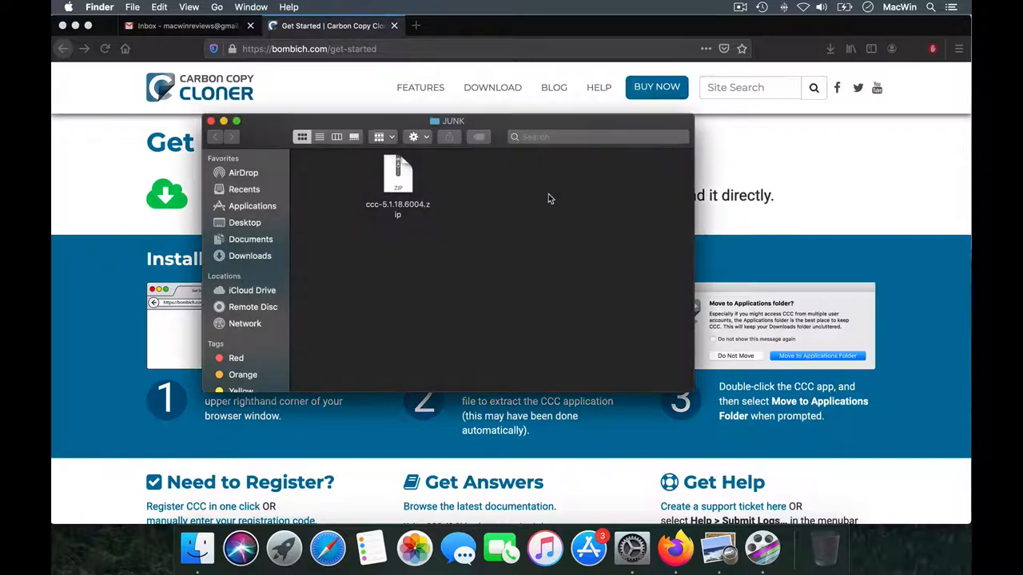
Launch Carbon Copy Cloner via Spotlight and allow the internet-downloaded app to open
{"action": "left_click", "coordinate": [931, 7]}
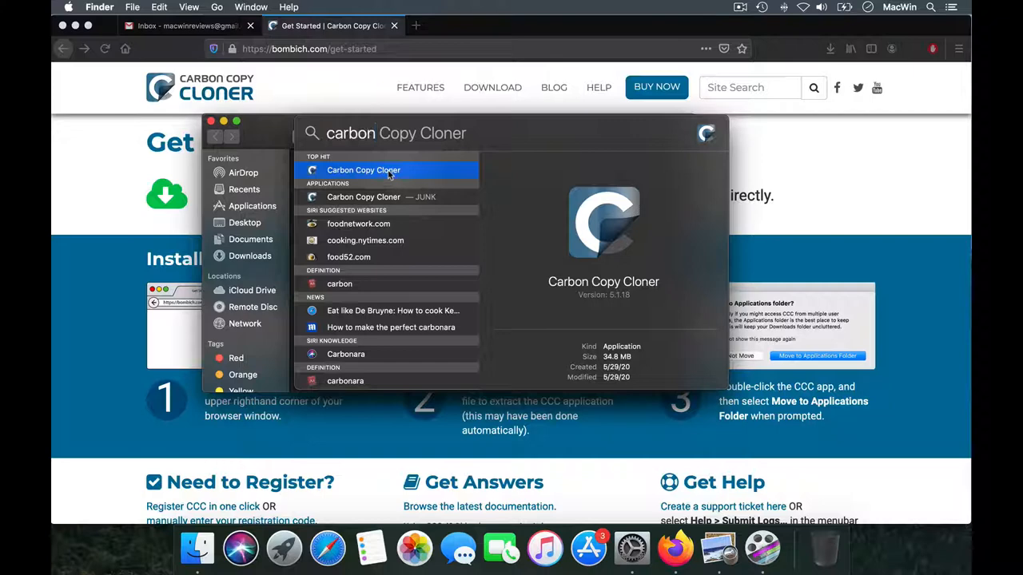
{"action": "left_click", "coordinate": [363, 170]}
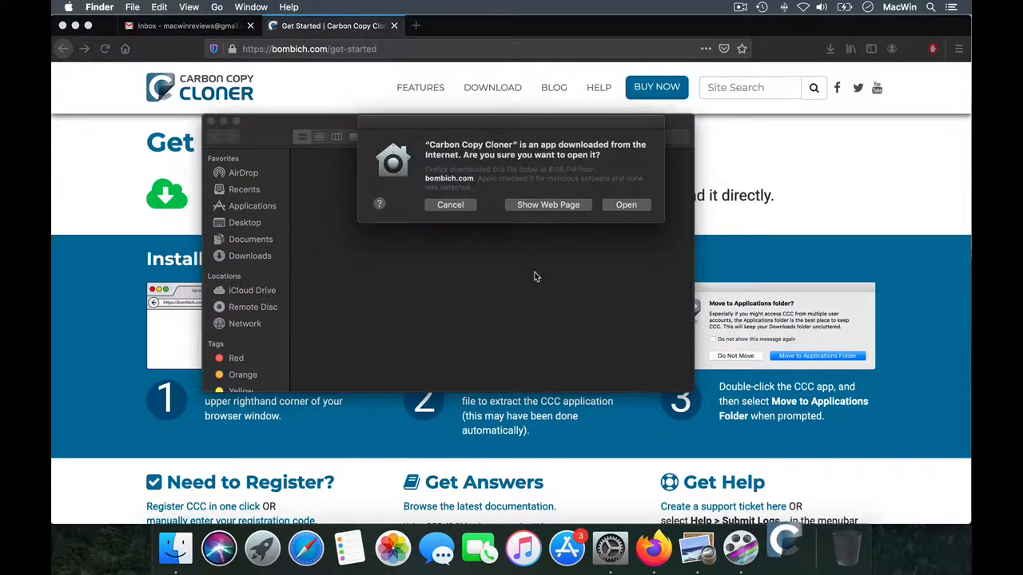
{"action": "left_click", "coordinate": [626, 204]}
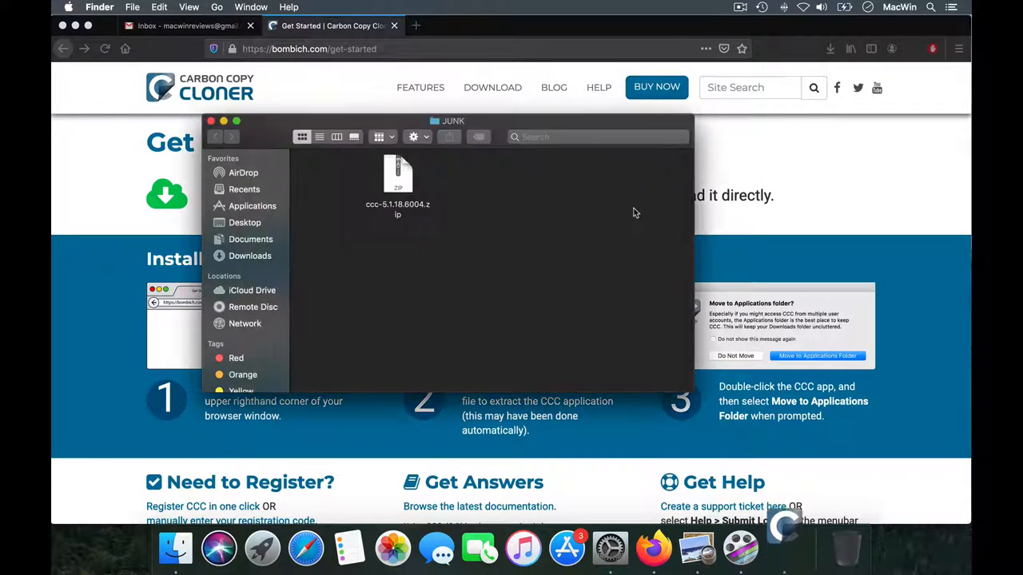
Turn off usage statistics, decline update checks, start the 30-day trial and zoom the window
{"action": "left_click", "coordinate": [450, 206]}
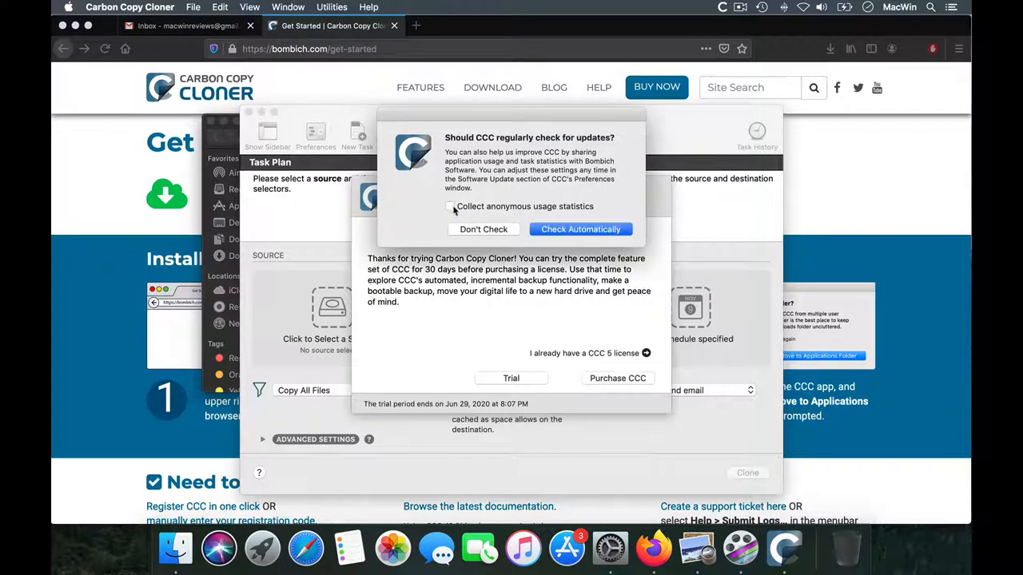
{"action": "left_click", "coordinate": [500, 233]}
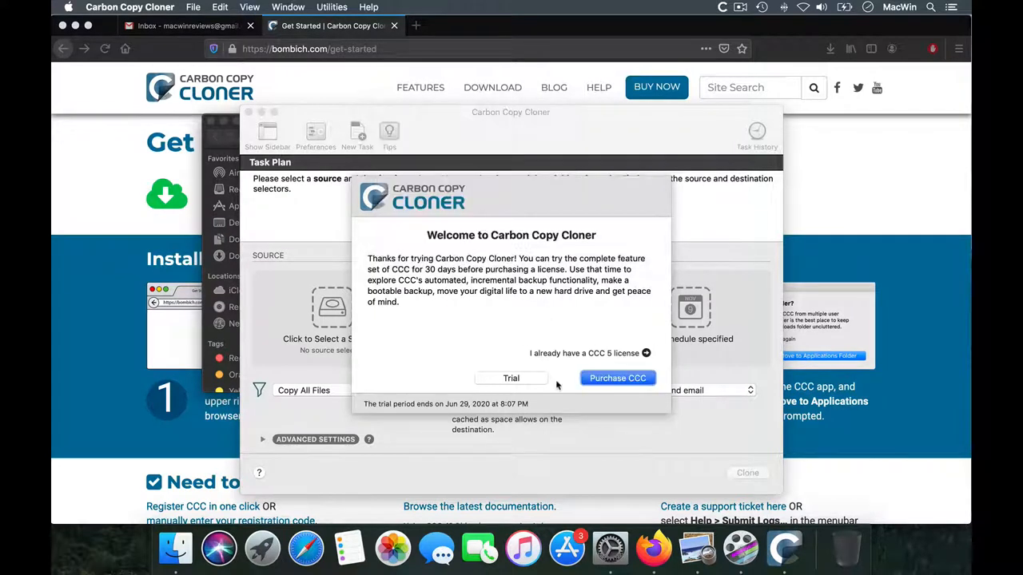
{"action": "left_click", "coordinate": [521, 379]}
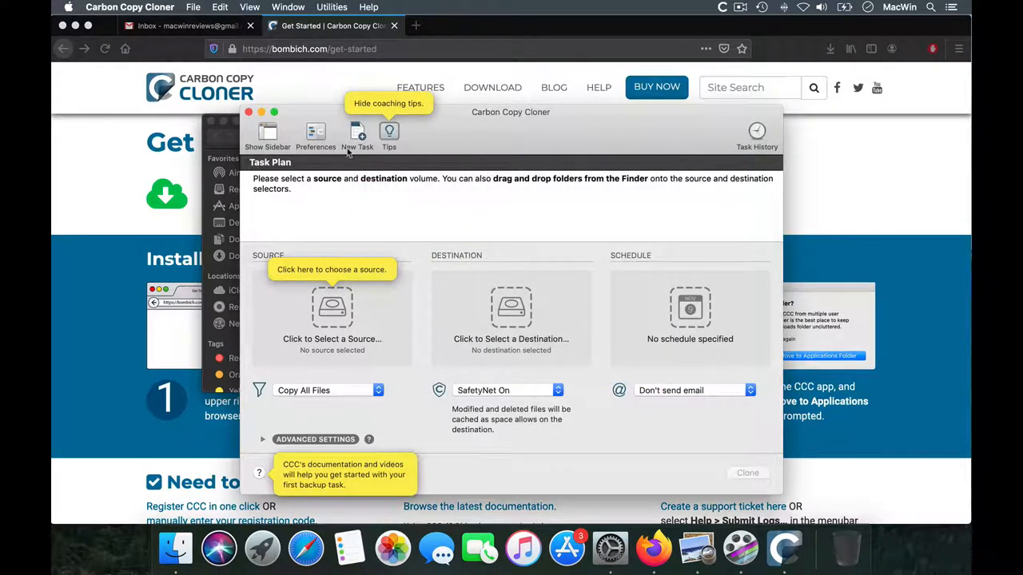
{"action": "double_click", "coordinate": [319, 110]}
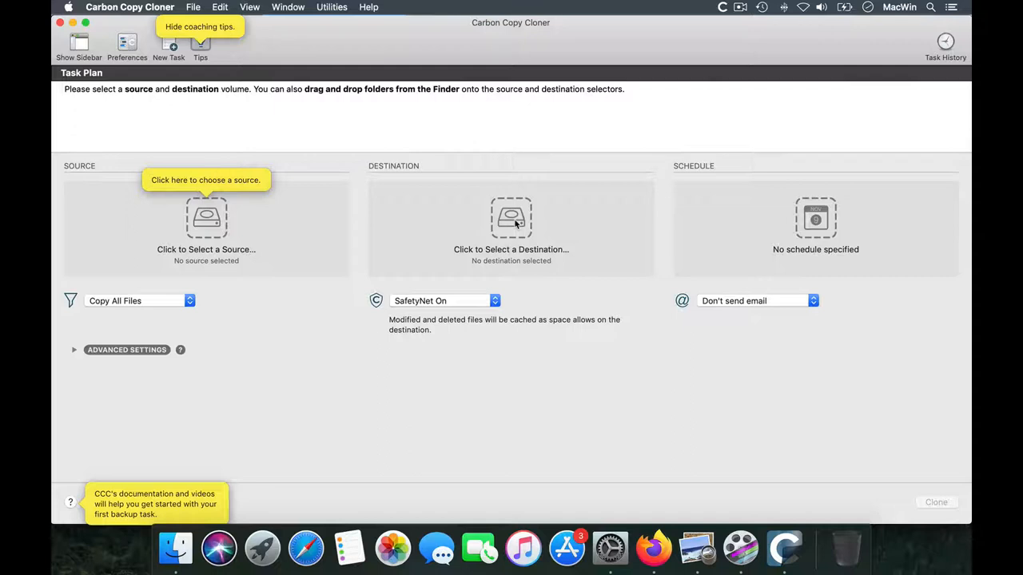
Expand the Advanced Settings of the task plan
{"action": "left_click", "coordinate": [126, 349]}
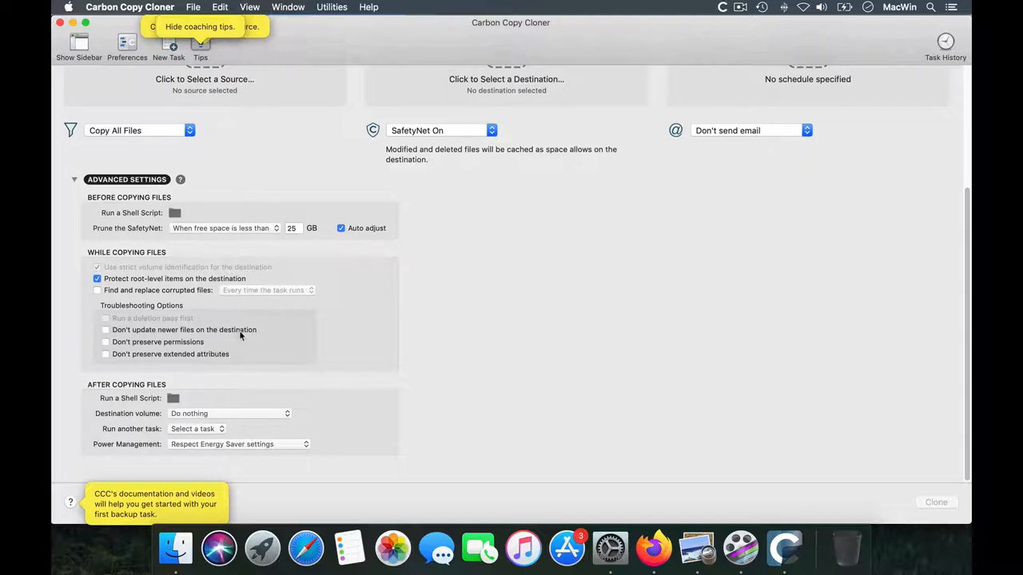
{"action": "scroll", "coordinate": [240, 335], "scroll_direction": "up", "scroll_amount": 5}
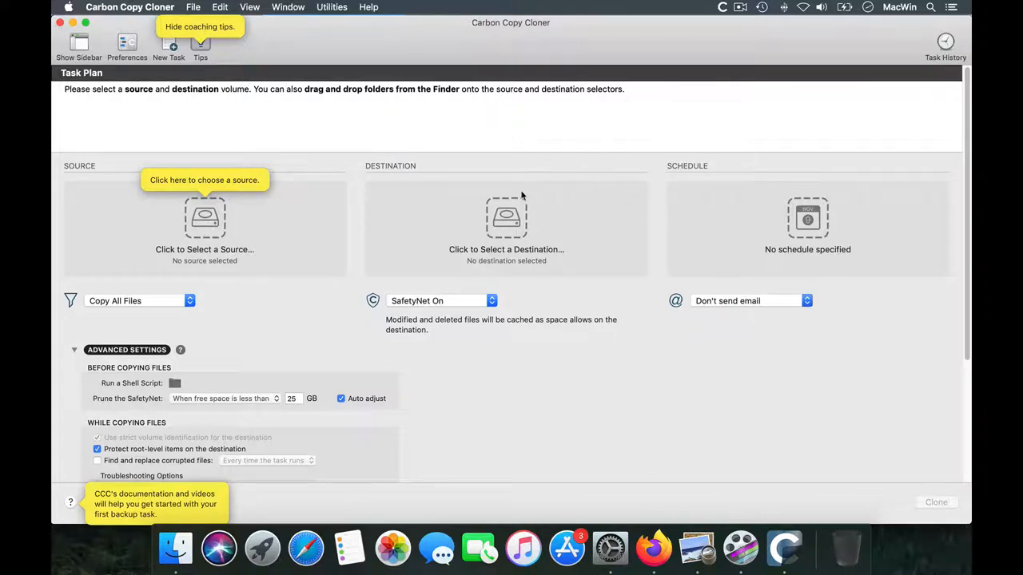
Bring Preview's CCC versus Time Machine chart forward and briefly highlight the Encryptions row
{"action": "left_click", "coordinate": [697, 548]}
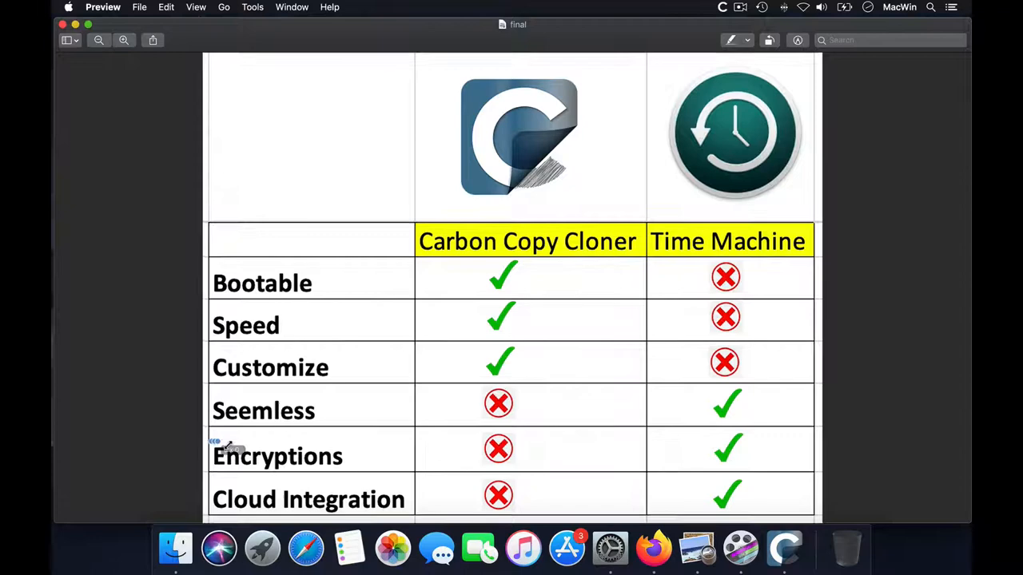
{"action": "left_click_drag", "start_coordinate": [210, 441], "coordinate": [318, 459]}
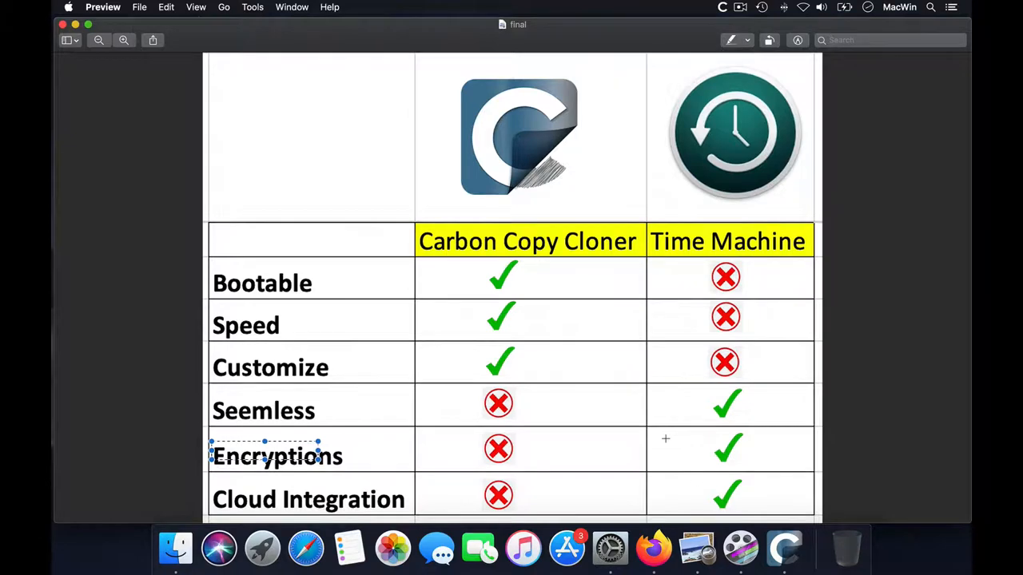
{"action": "key", "text": "Escape"}
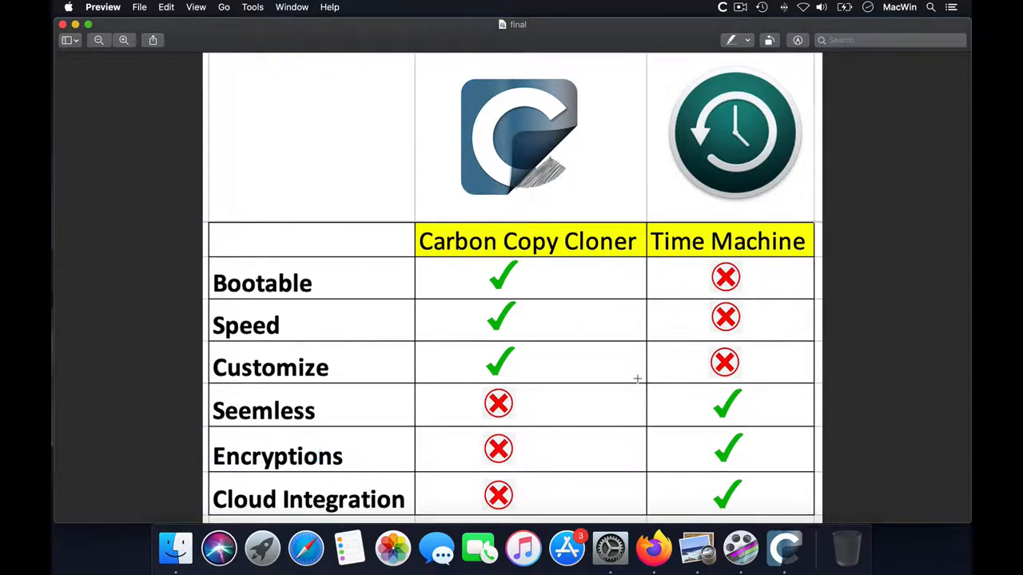